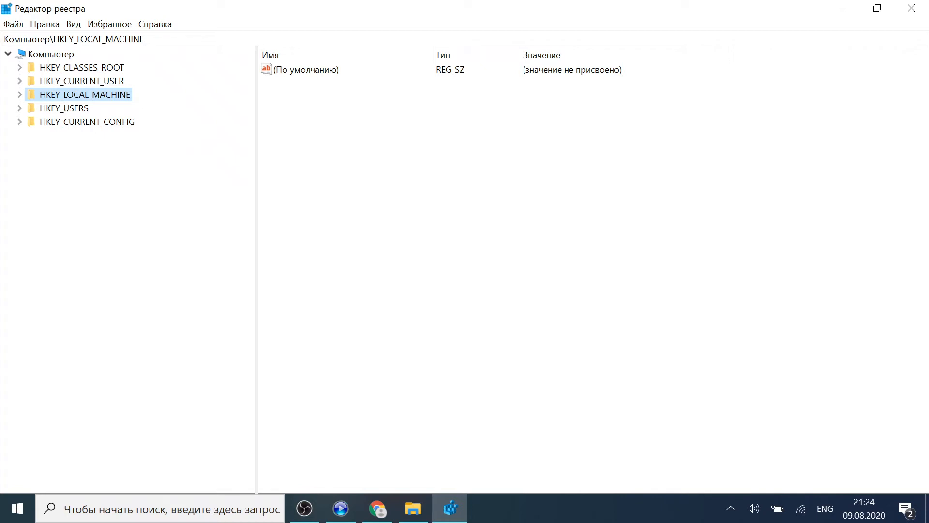
Cancel the registry export named 09082020hk to This PC, then minimize Registry Editor
{"action": "left_click", "coordinate": [10, 24]}
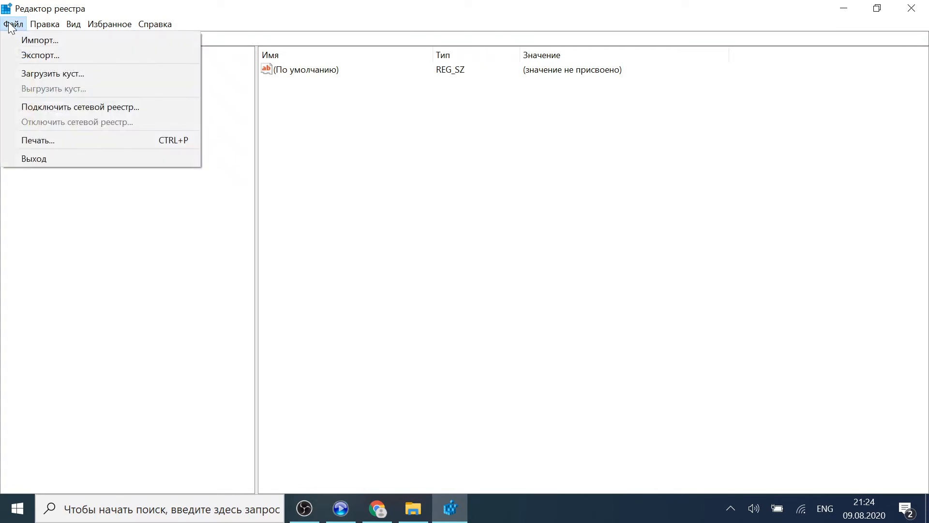
{"action": "left_click", "coordinate": [24, 56]}
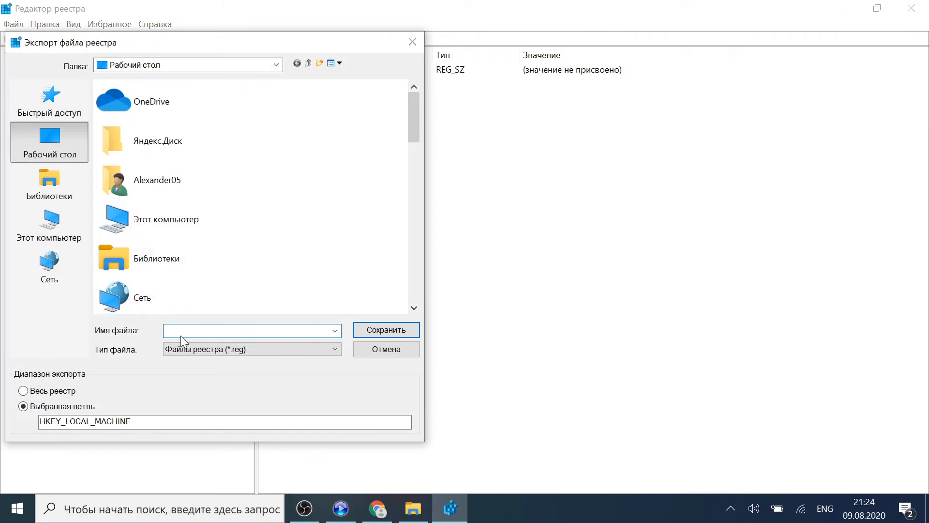
{"action": "type", "text": "09082020hk"}
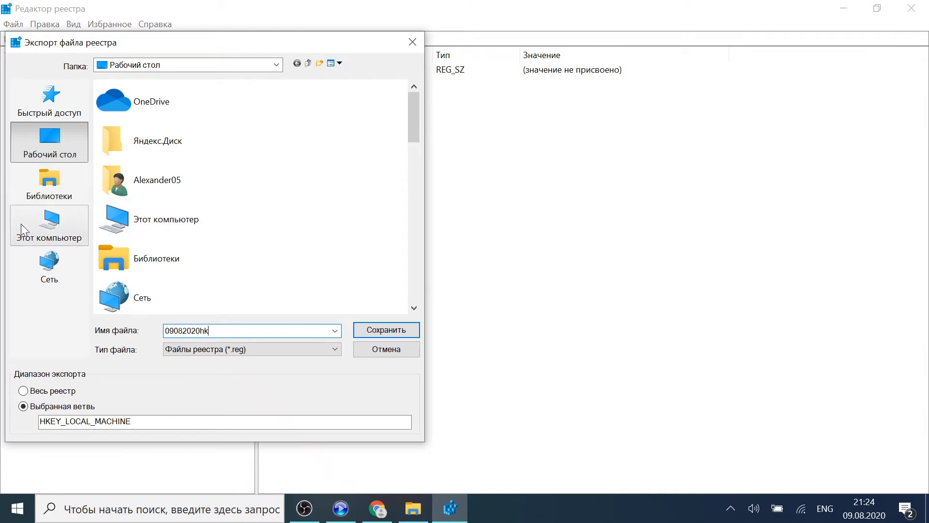
{"action": "left_click", "coordinate": [44, 224]}
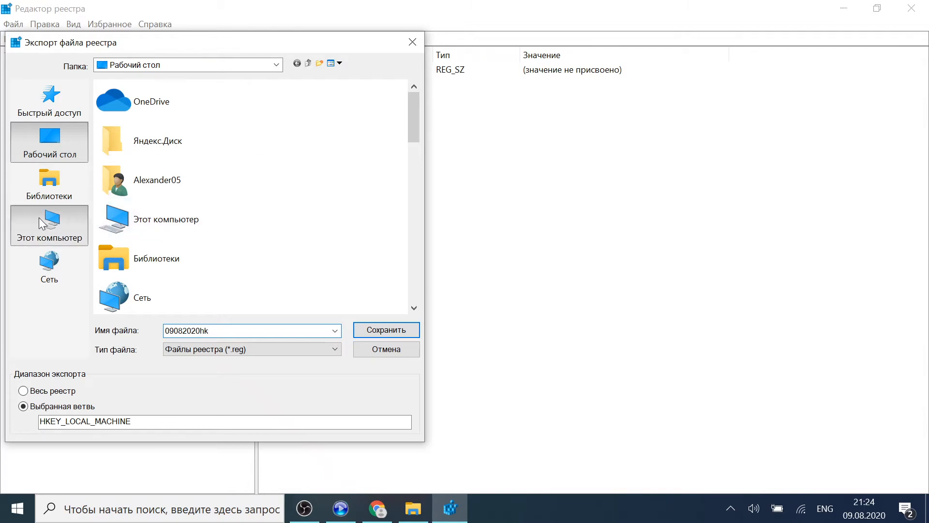
{"action": "left_click", "coordinate": [387, 349]}
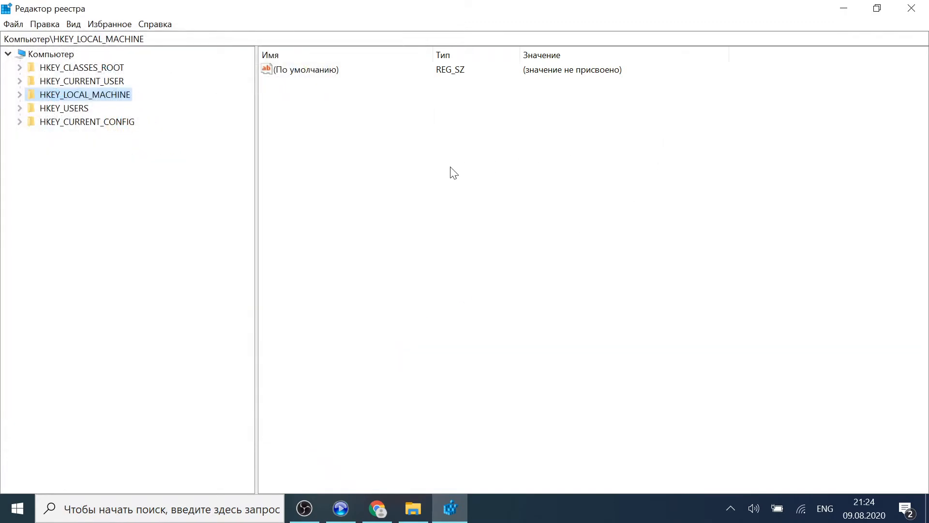
{"action": "left_click", "coordinate": [847, 8]}
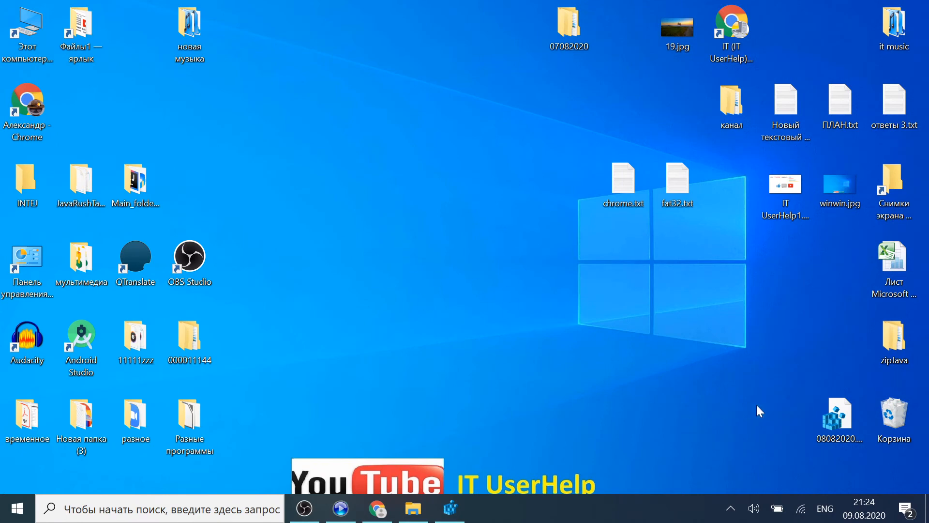
Move the 08082020.reg backup around and back beside the Recycle Bin, then restore Registry Editor
{"action": "left_click_drag", "start_coordinate": [837, 413], "coordinate": [295, 111]}
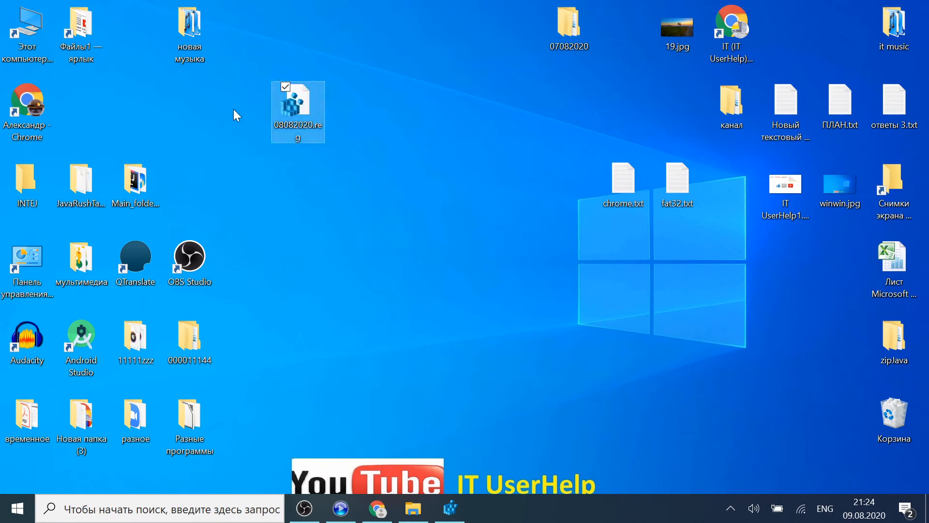
{"action": "left_click_drag", "start_coordinate": [261, 62], "coordinate": [864, 415]}
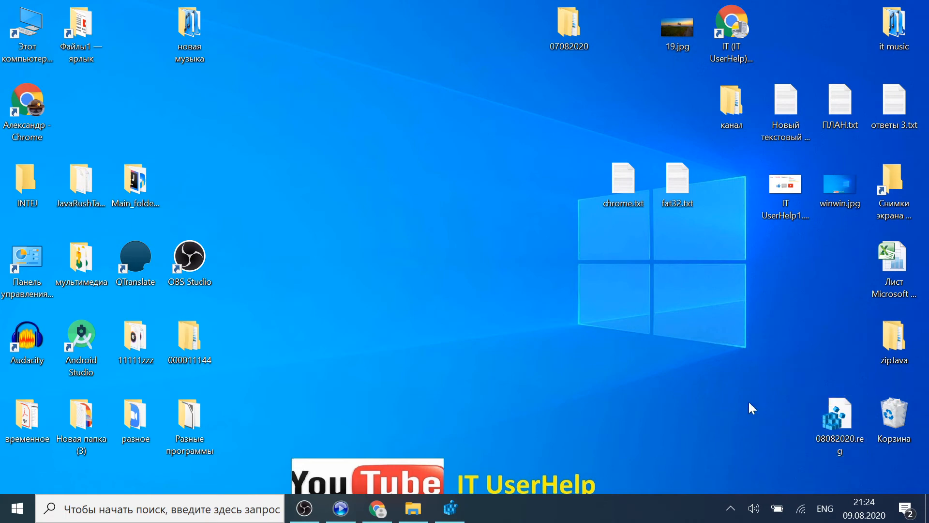
{"action": "left_click", "coordinate": [450, 509]}
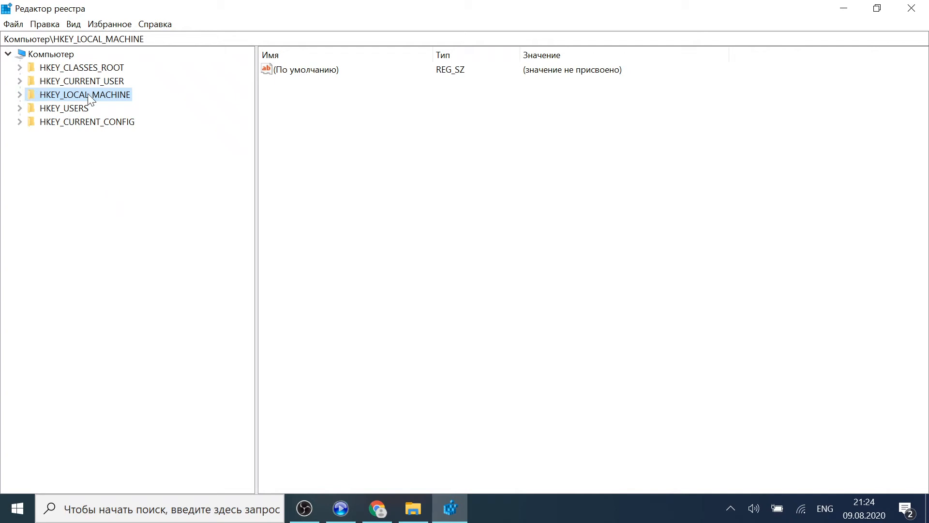
Navigate the key tree to HKEY_LOCAL_MACHINE\SYSTEM\ControlSet001\Control
{"action": "left_click", "coordinate": [20, 95]}
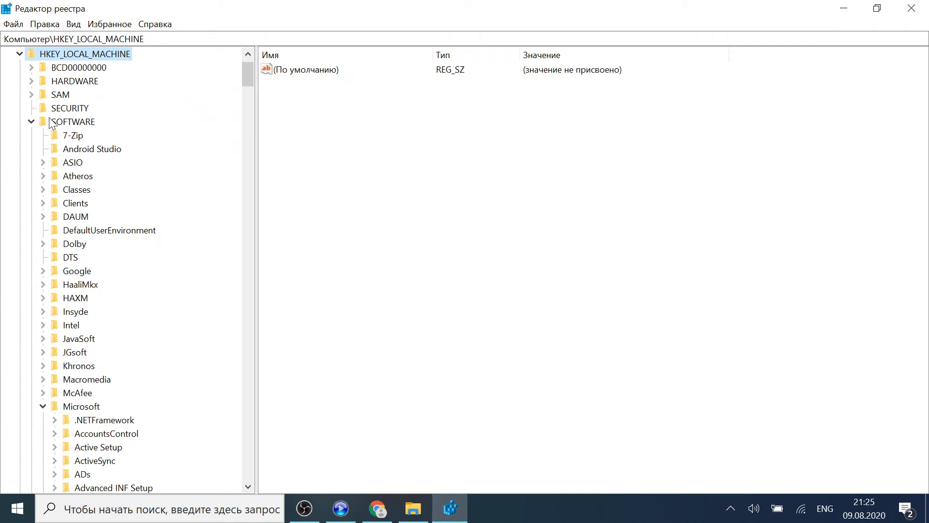
{"action": "left_click", "coordinate": [31, 121]}
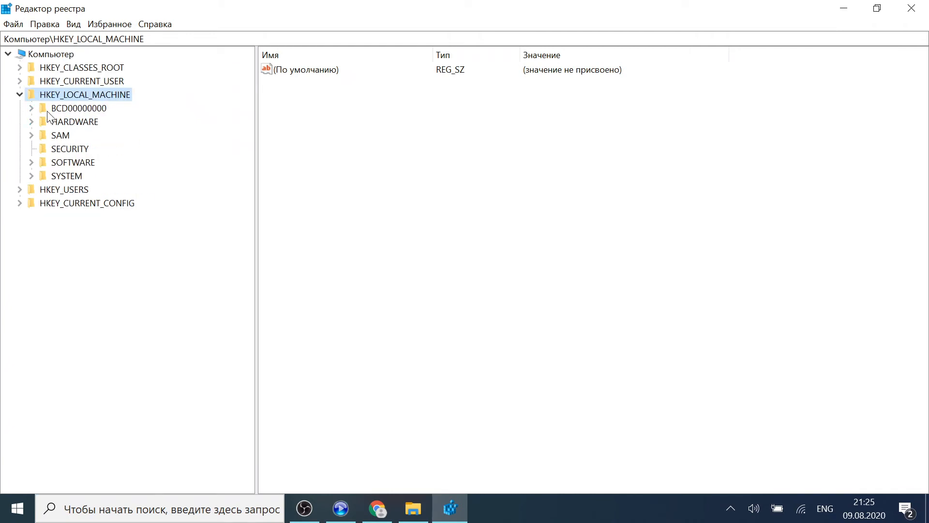
{"action": "left_click", "coordinate": [31, 176]}
{"action": "left_click", "coordinate": [57, 179]}
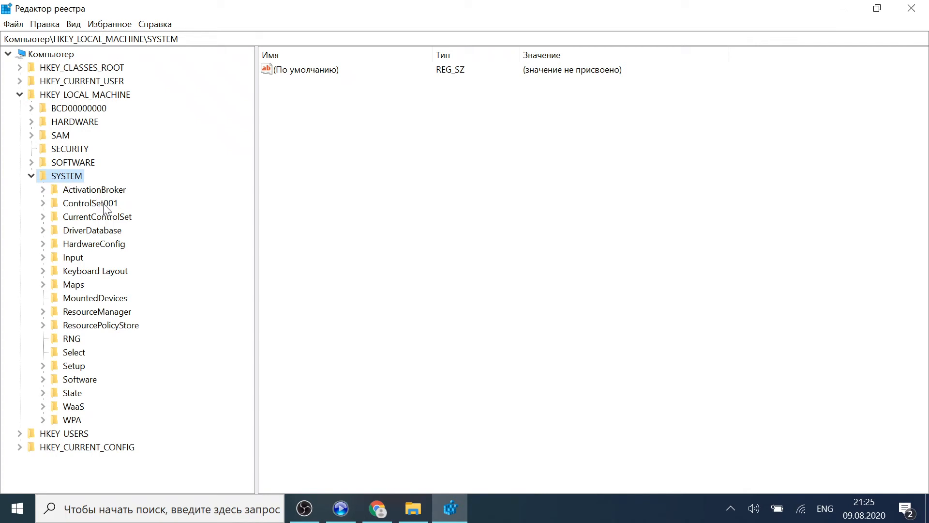
{"action": "left_click", "coordinate": [95, 203]}
{"action": "left_click", "coordinate": [43, 203]}
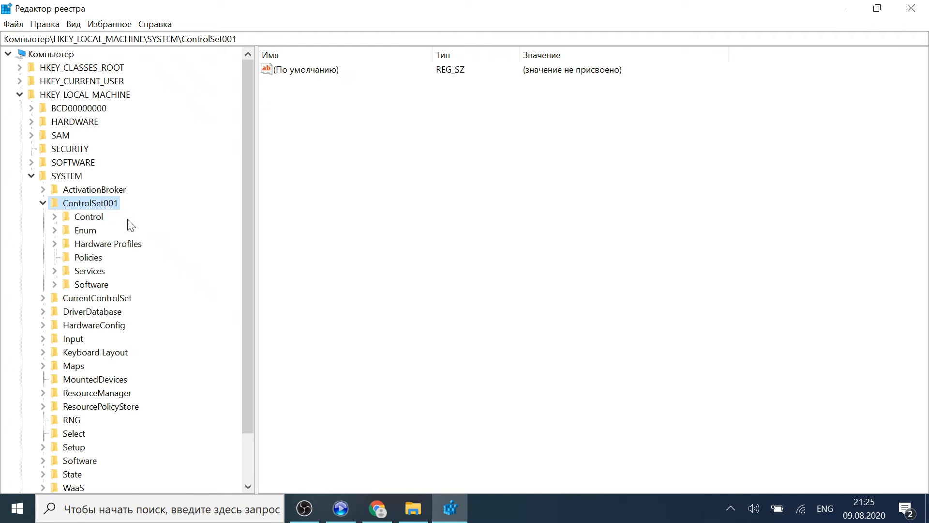
{"action": "left_click", "coordinate": [55, 217]}
{"action": "scroll", "coordinate": [102, 135], "scroll_direction": "up", "scroll_amount": 2}
{"action": "left_click", "coordinate": [102, 136]}
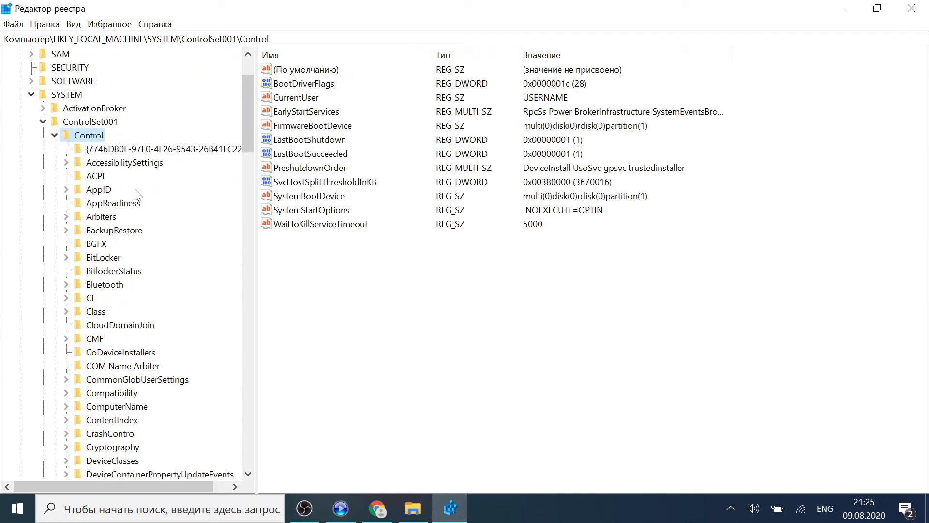
Open Control\Bluetooth\Audio\AVRCP\CT and focus its values, showing DisableAbsoluteVolume
{"action": "scroll", "coordinate": [123, 250], "scroll_direction": "down", "scroll_amount": 1}
{"action": "left_click", "coordinate": [117, 247]}
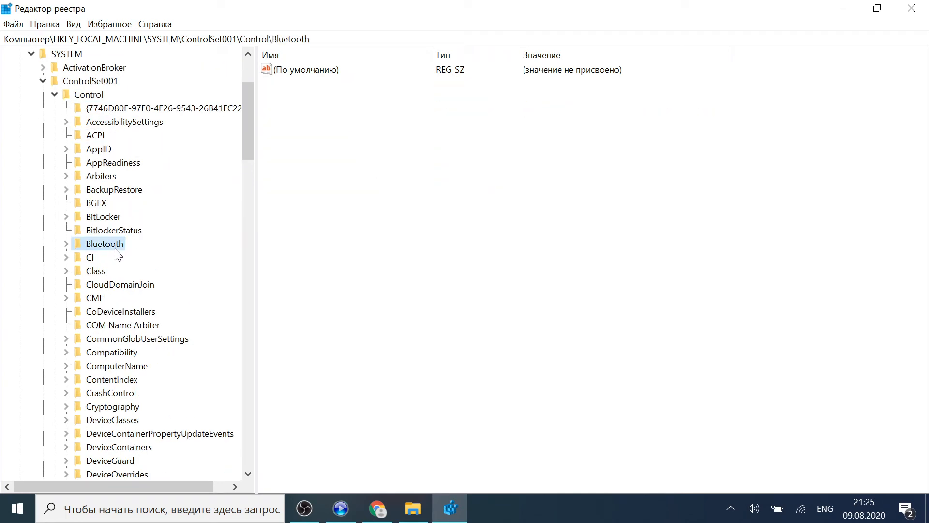
{"action": "left_click", "coordinate": [66, 244]}
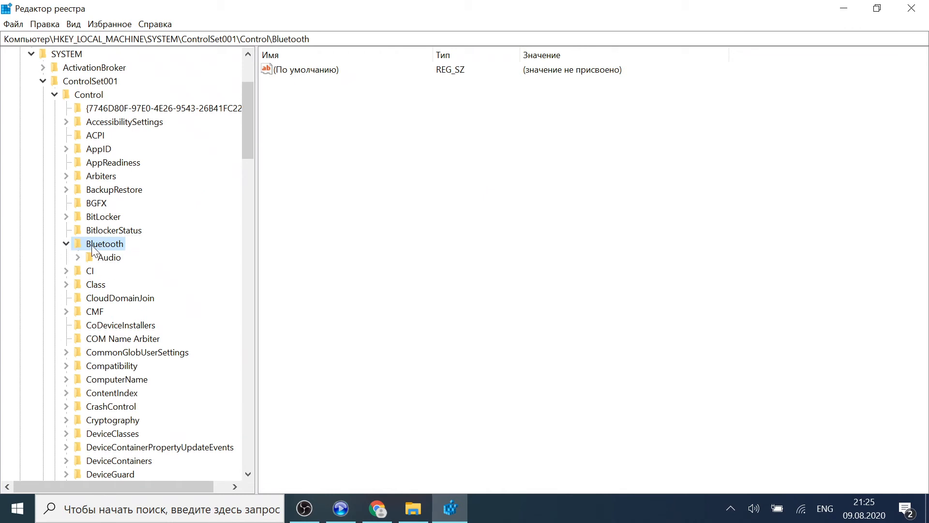
{"action": "left_click", "coordinate": [101, 258]}
{"action": "left_click", "coordinate": [78, 257]}
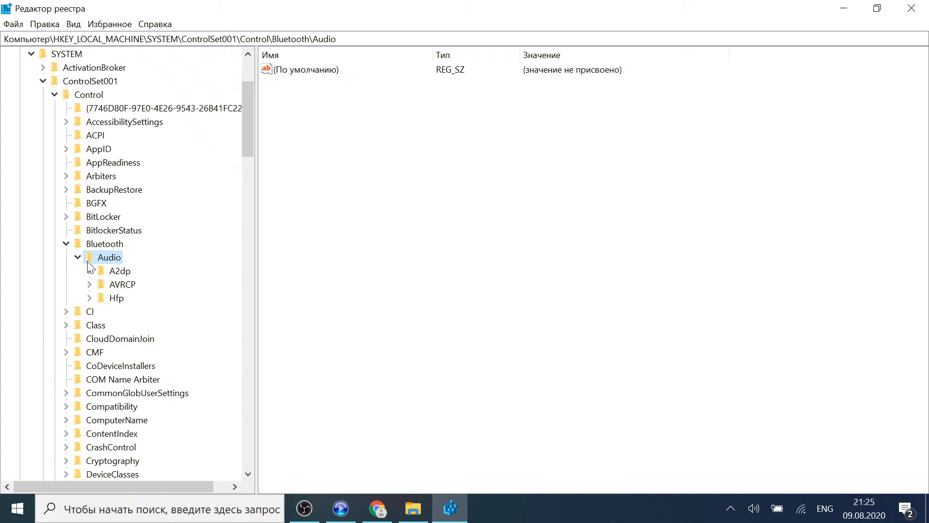
{"action": "left_click", "coordinate": [132, 289]}
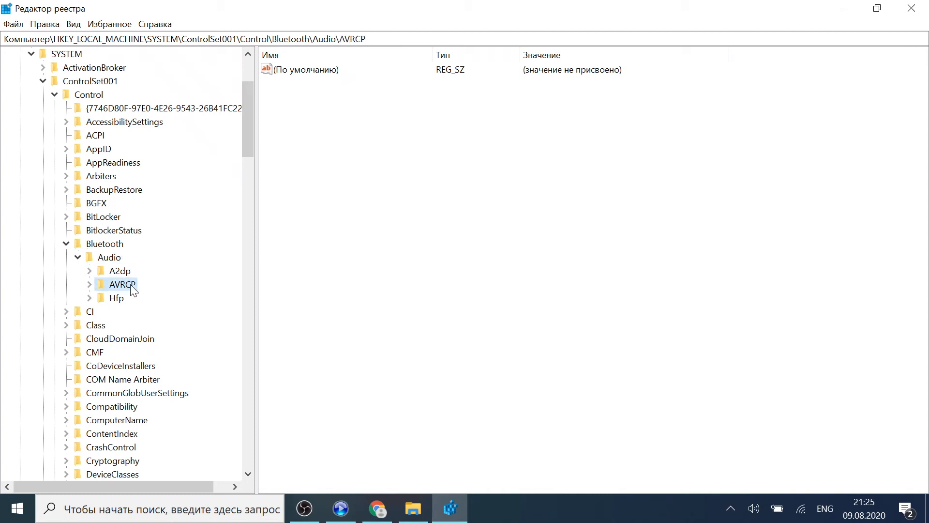
{"action": "left_click", "coordinate": [89, 285]}
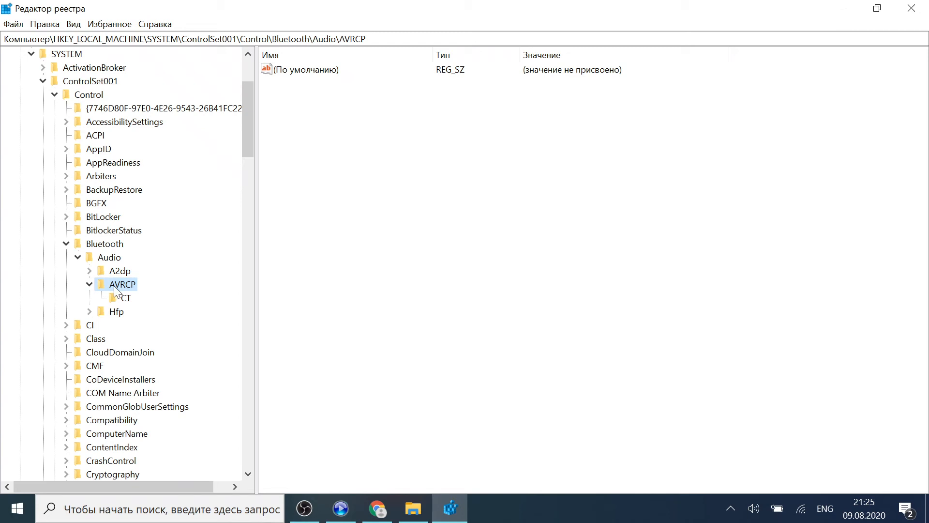
{"action": "left_click", "coordinate": [128, 303]}
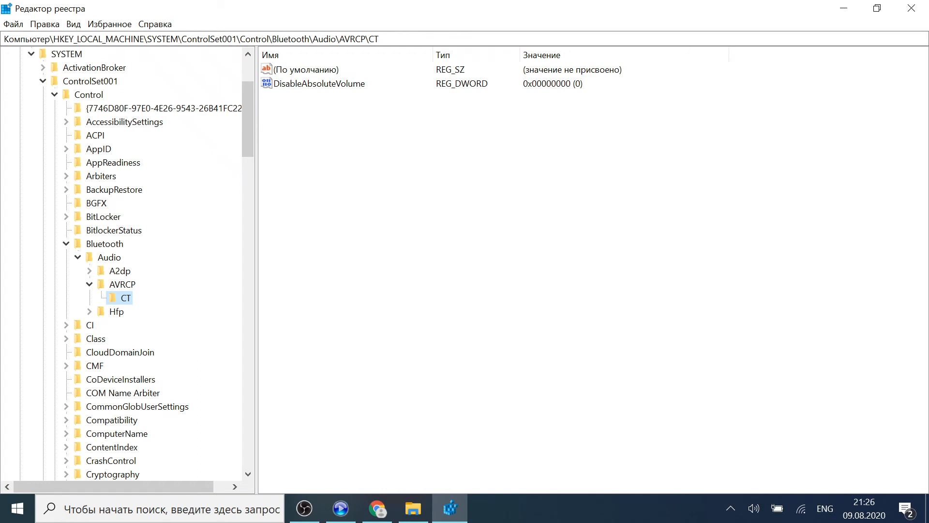
{"action": "left_click", "coordinate": [329, 104]}
{"action": "right_click", "coordinate": [436, 185]}
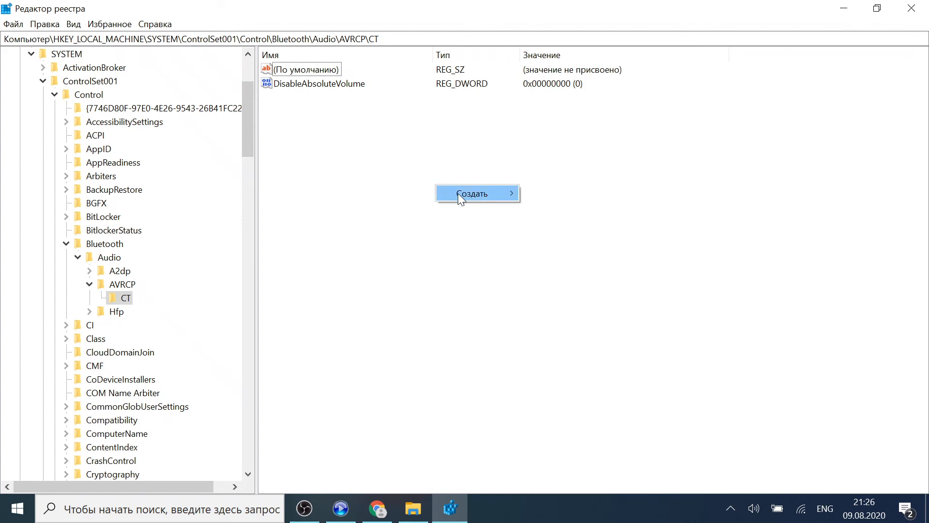
{"action": "mouse_move", "coordinate": [466, 194]}
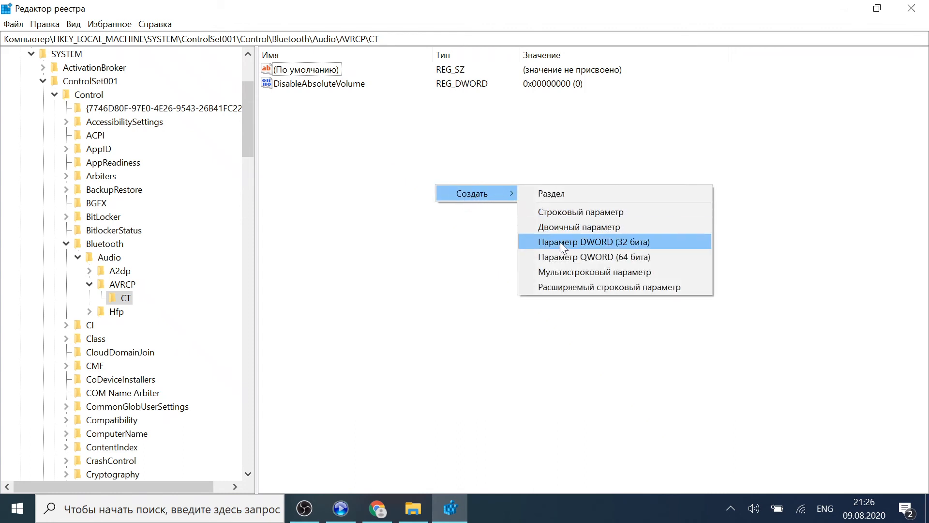
{"action": "left_click", "coordinate": [608, 242]}
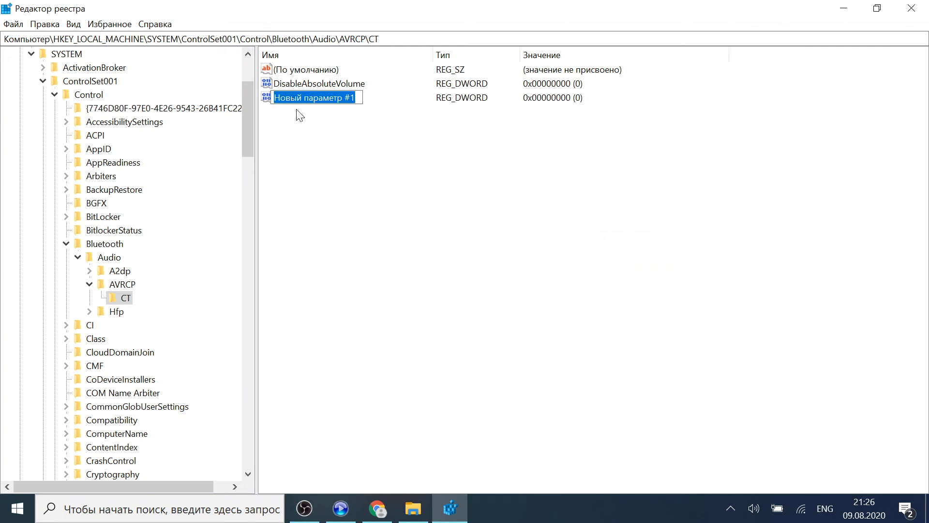
{"action": "type", "text": "Du"}
{"action": "key", "text": "BackSpace"}
{"action": "type", "text": "u"}
{"action": "key", "text": "BackSpace"}
{"action": "type", "text": "isa"}
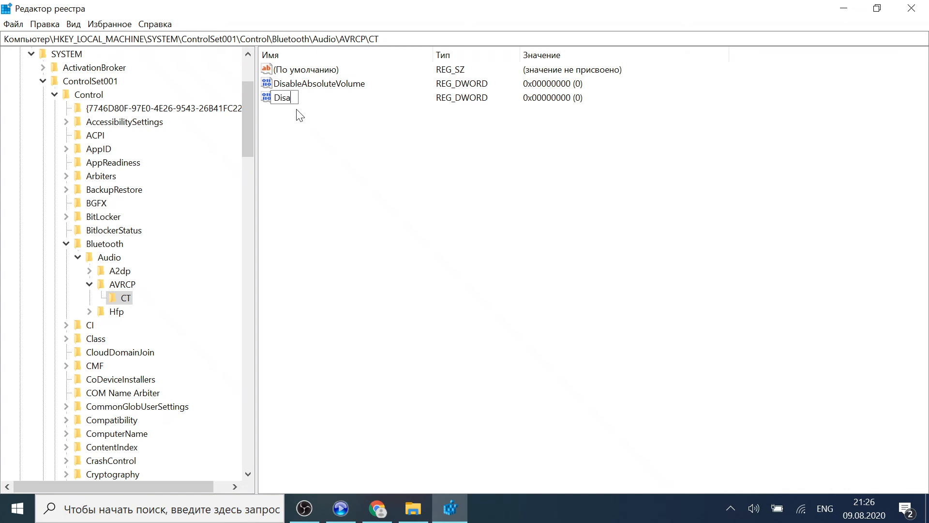
{"action": "type", "text": "bleA"}
{"action": "key", "text": "Return"}
{"action": "right_click", "coordinate": [297, 99]}
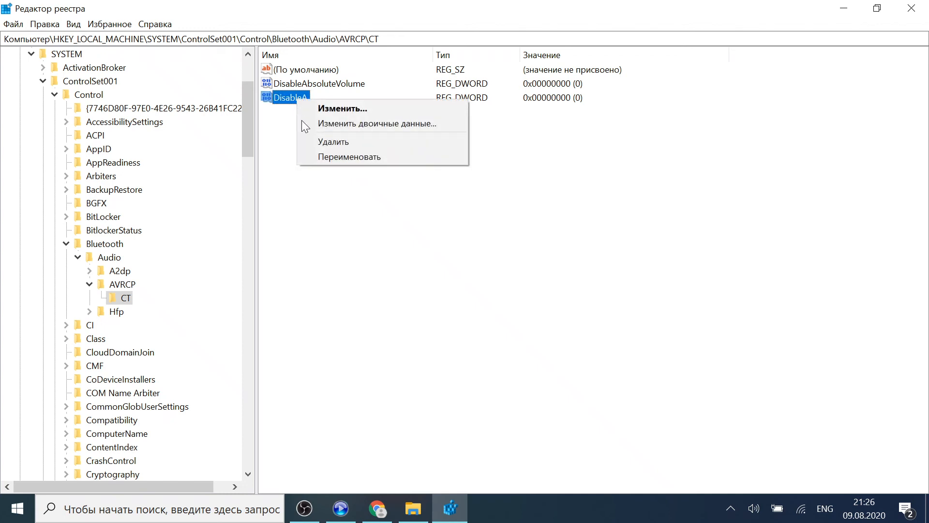
{"action": "left_click", "coordinate": [333, 142]}
{"action": "left_click", "coordinate": [593, 257]}
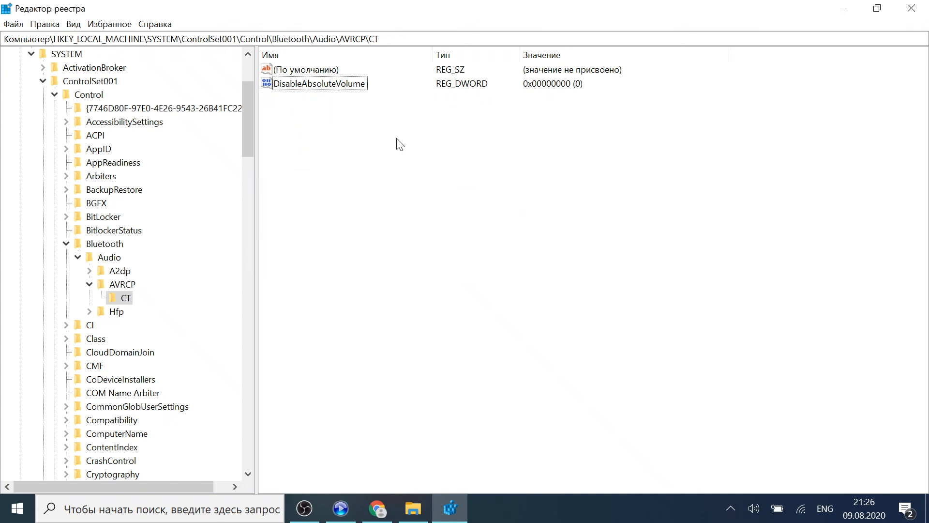
{"action": "left_click", "coordinate": [334, 87]}
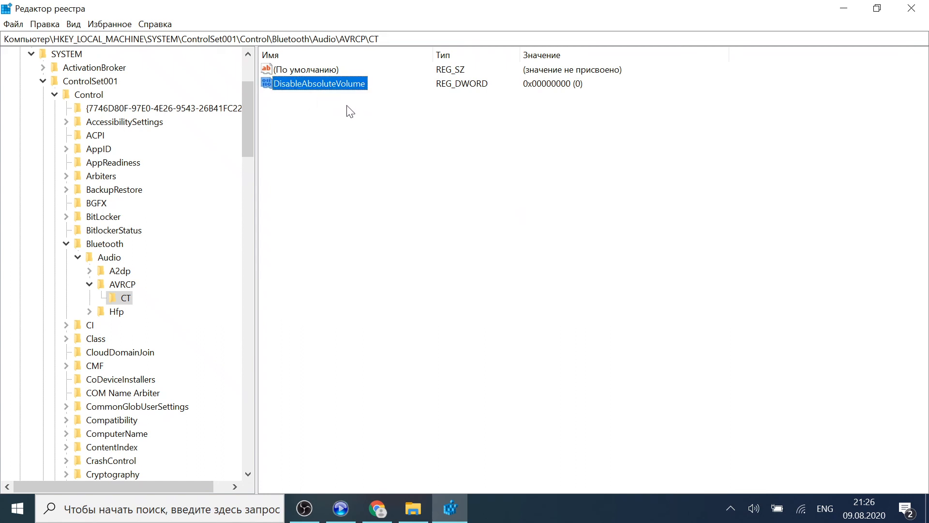
{"action": "double_click", "coordinate": [329, 84]}
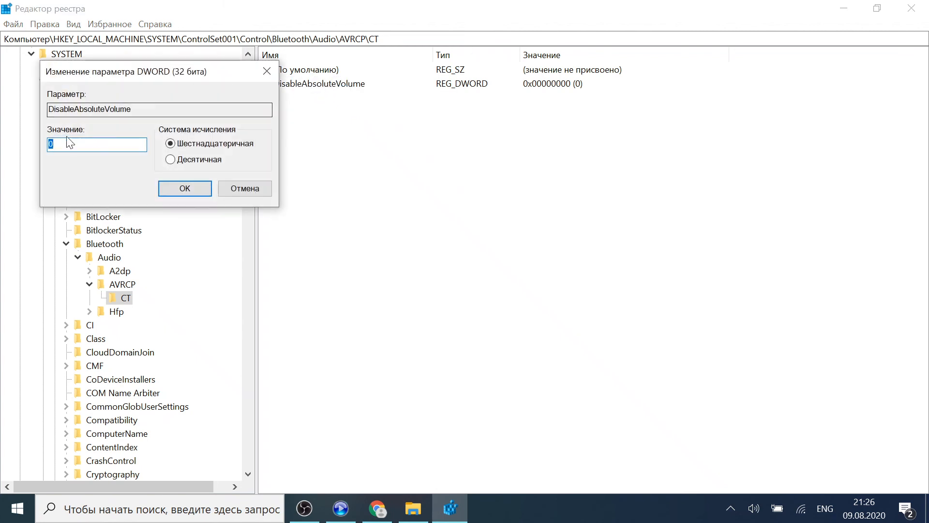
{"action": "left_click", "coordinate": [70, 145]}
{"action": "key", "text": "BackSpace"}
{"action": "type", "text": "1"}
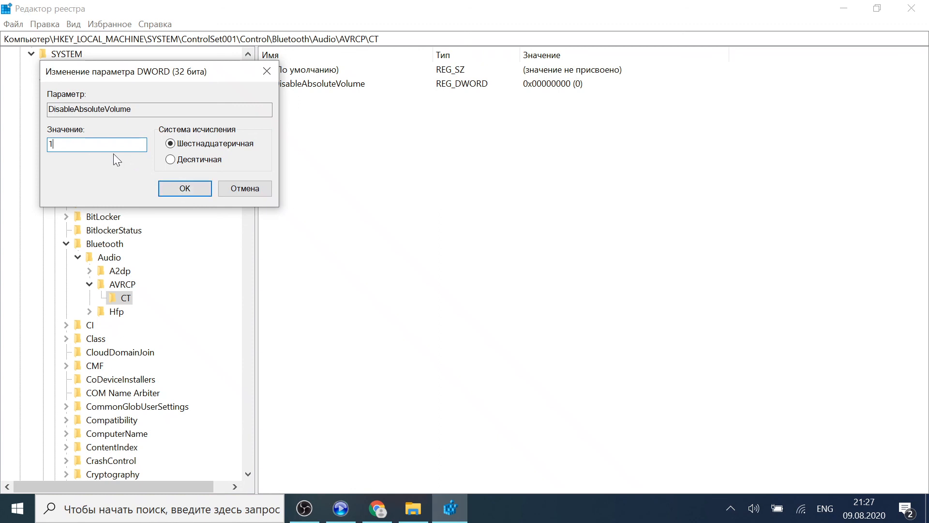
{"action": "key", "text": "BackSpace"}
{"action": "type", "text": "0"}
{"action": "left_click", "coordinate": [171, 186]}
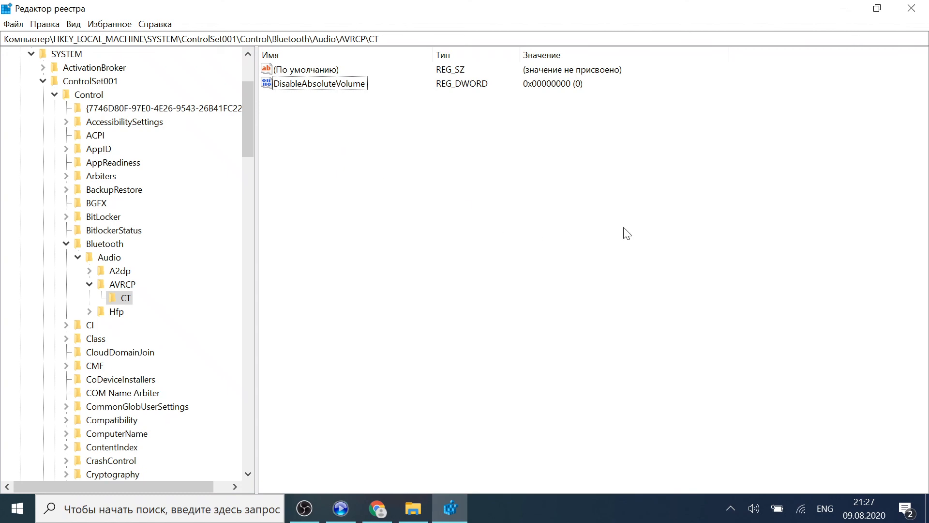
Close Registry Editor, open IT UserHelp1.jpg from the desktop, and show hidden tray icons
{"action": "left_click", "coordinate": [912, 8]}
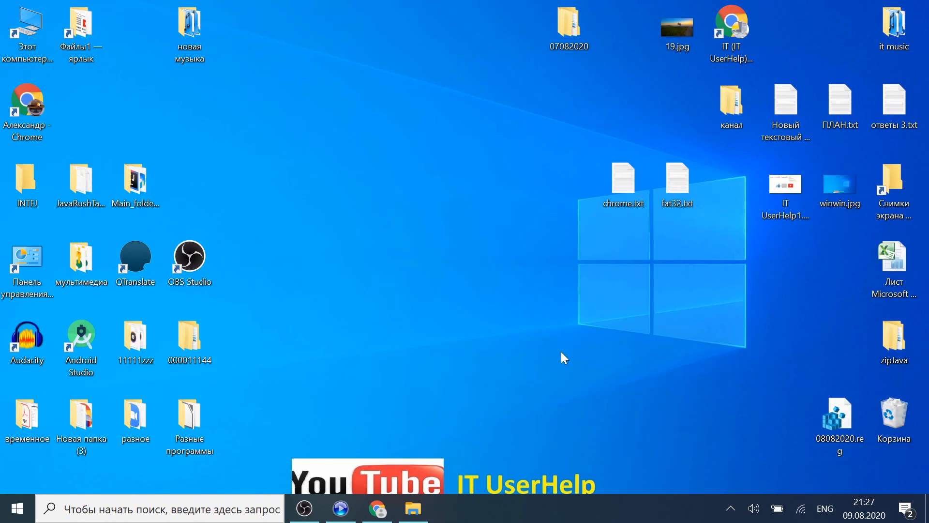
{"action": "double_click", "coordinate": [785, 193]}
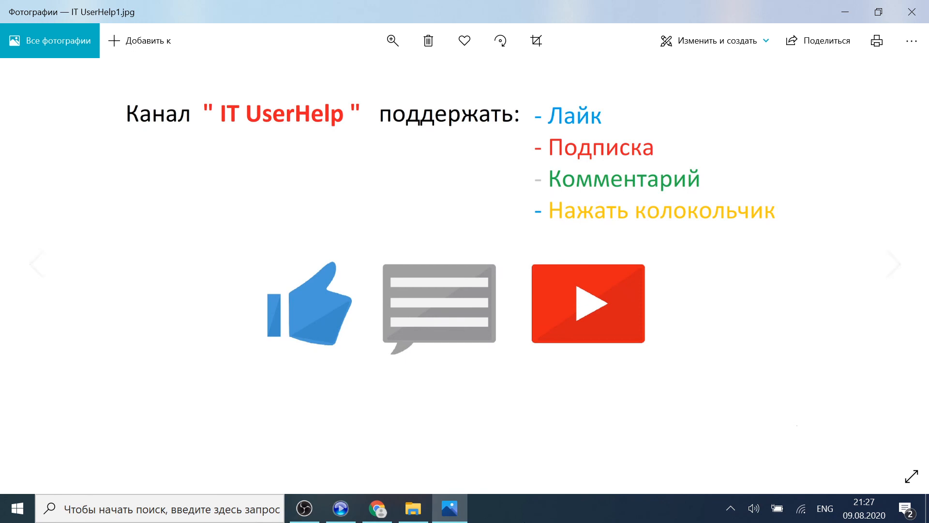
{"action": "left_click", "coordinate": [731, 508]}
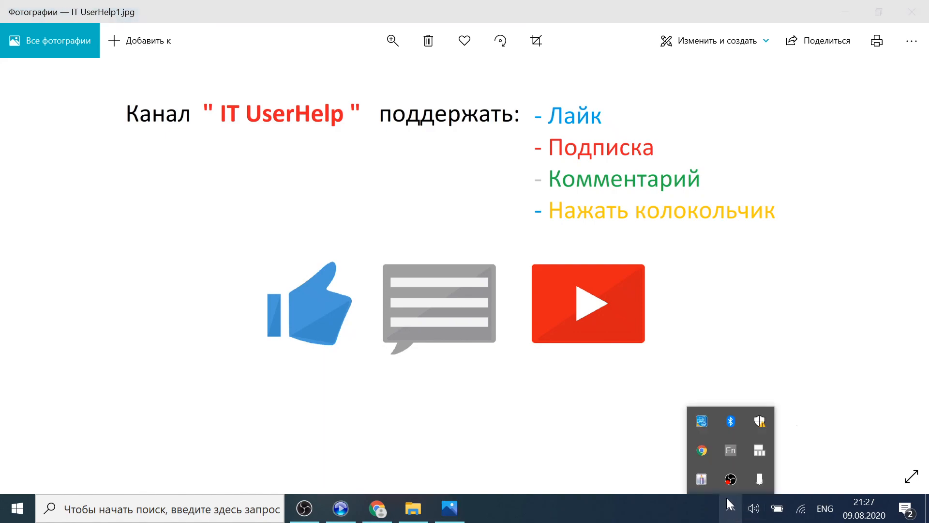